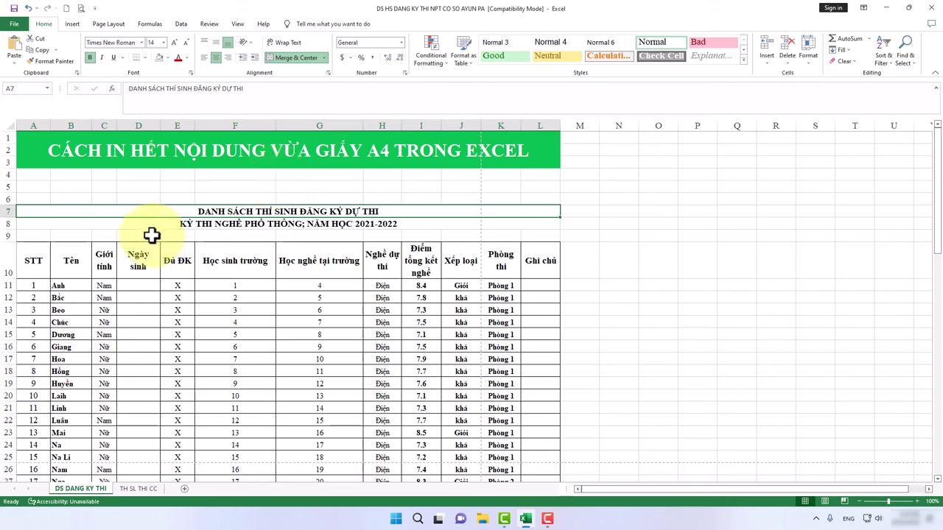
# Select A10:L19, the STT header row and the first nine student rows.
pyautogui.click(43, 265)
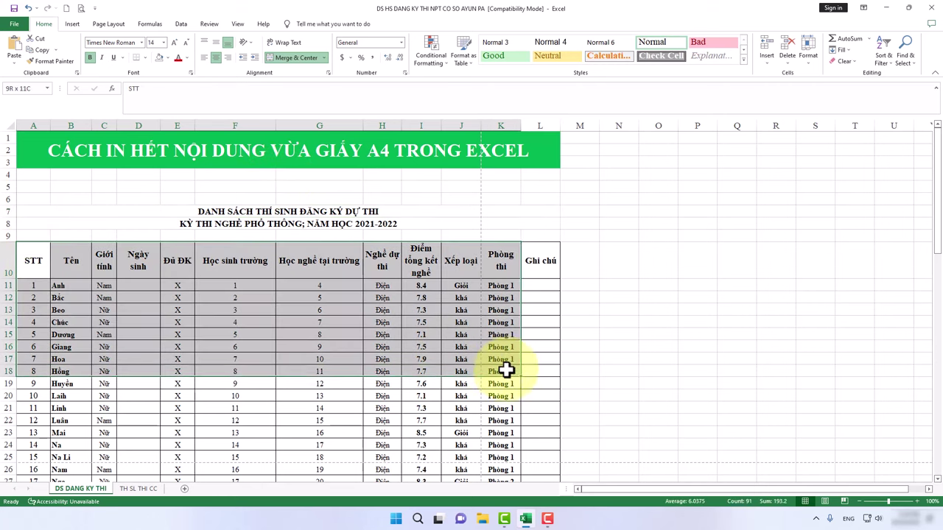
pyautogui.moveTo(42, 265); pyautogui.dragTo(539, 383)
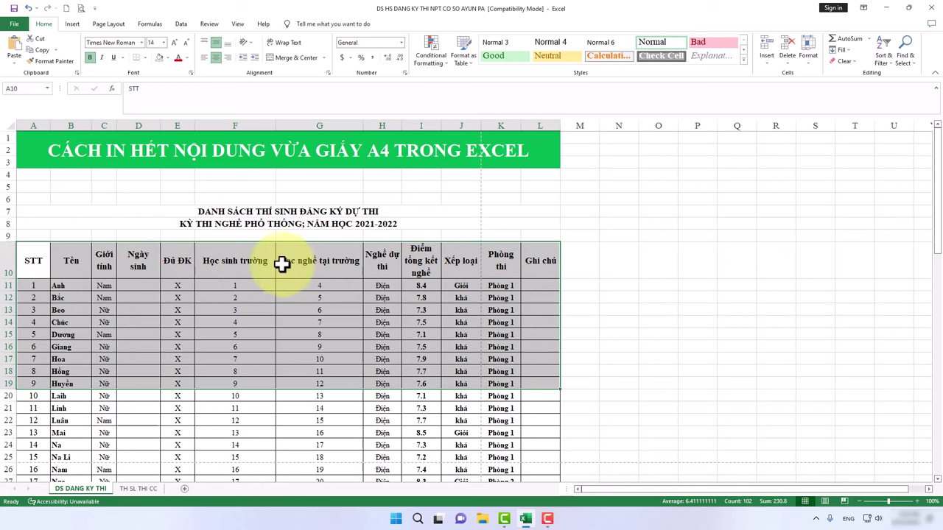
pyautogui.click(12, 25)
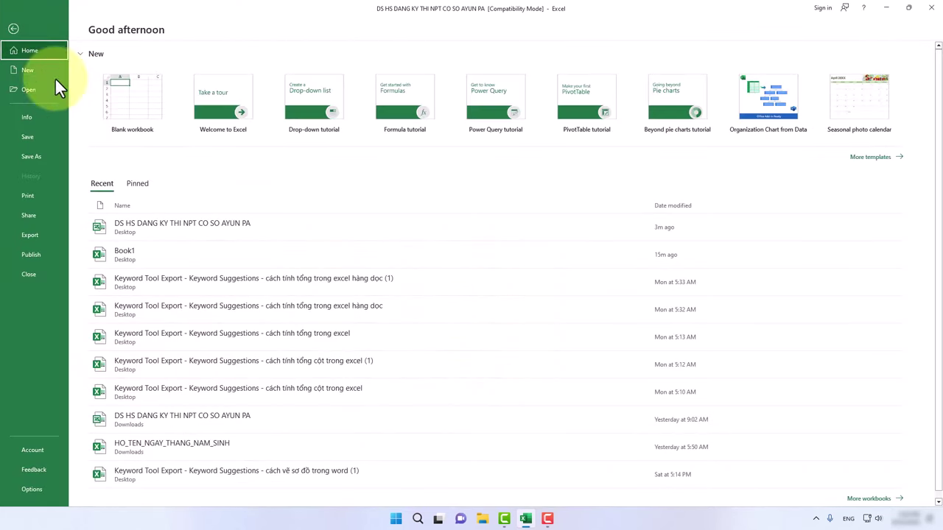
pyautogui.click(33, 195)
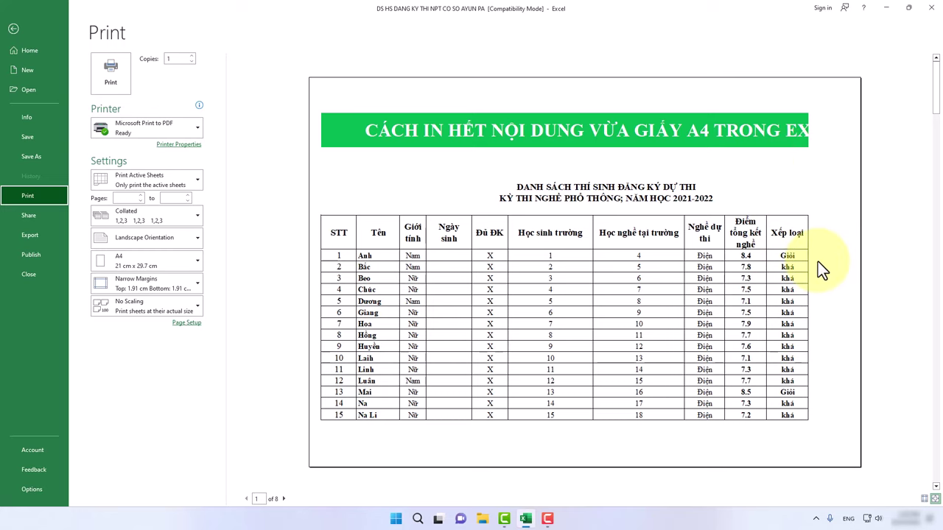
pyautogui.click(283, 499)
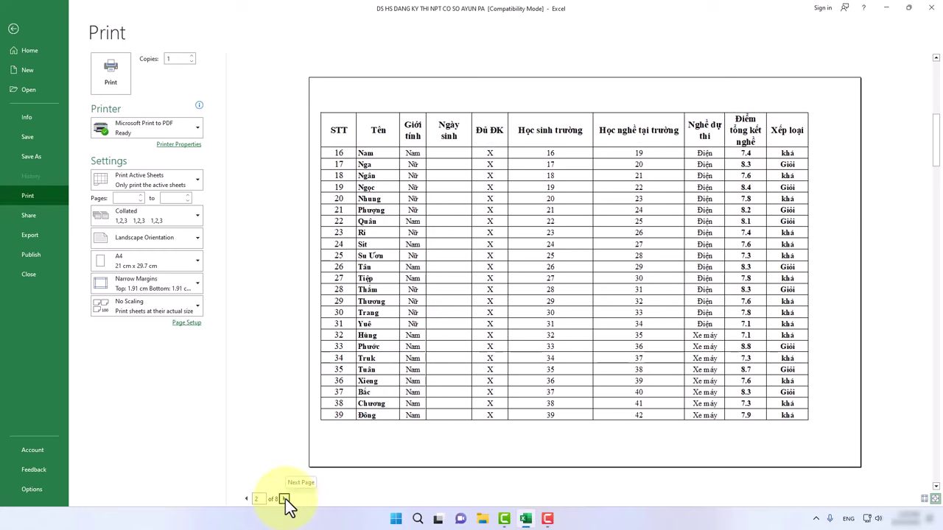
pyautogui.click(285, 500)
pyautogui.click(284, 500)
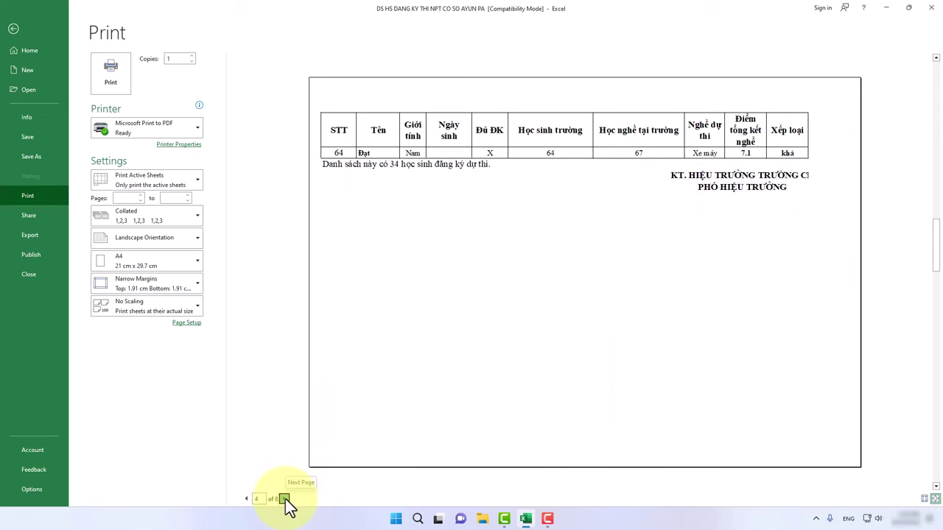
pyautogui.click(284, 500)
pyautogui.click(285, 500)
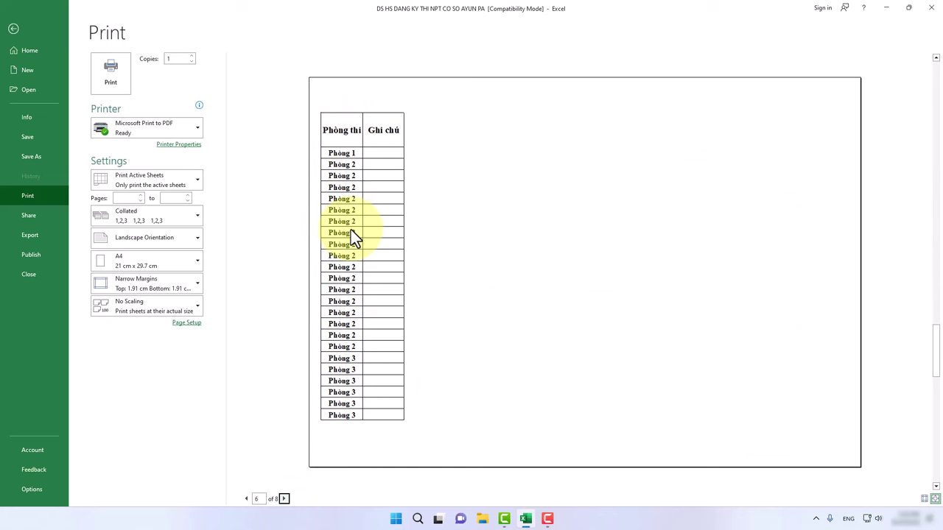
pyautogui.click(12, 29)
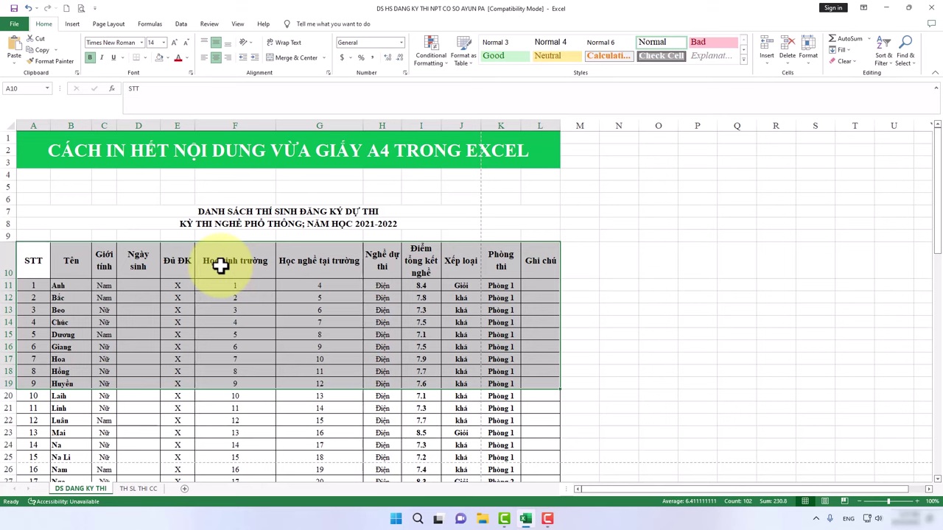
# Pick cell F10 and set Scale to Fit width to 1 page, leaving height automatic.
pyautogui.click(220, 266)
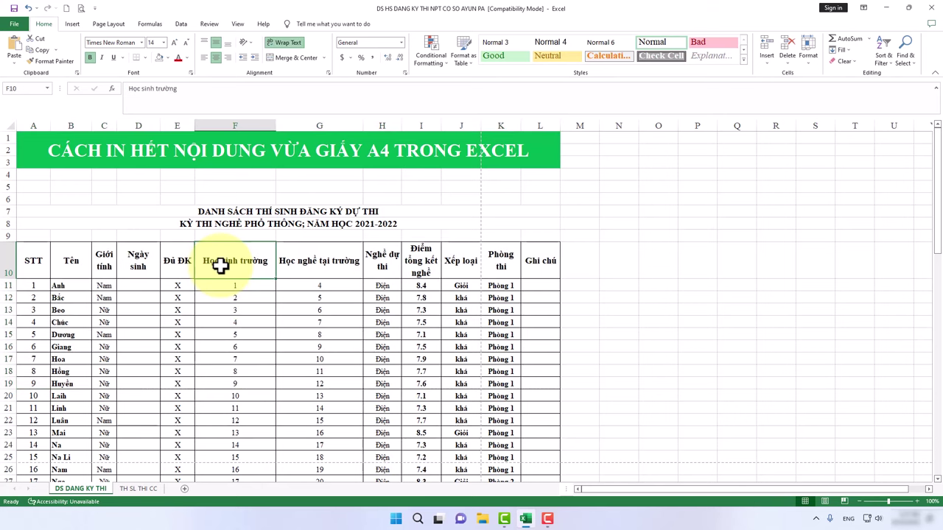
pyautogui.click(108, 23)
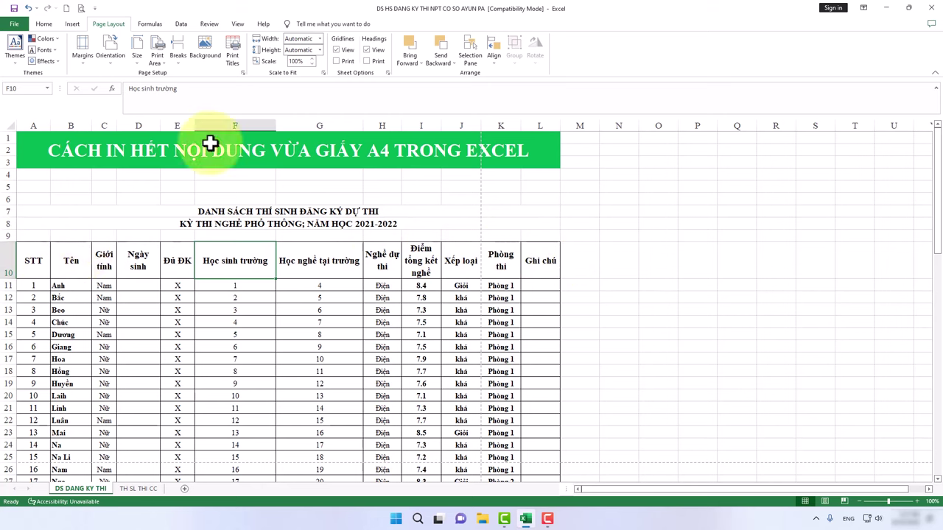
pyautogui.click(322, 37)
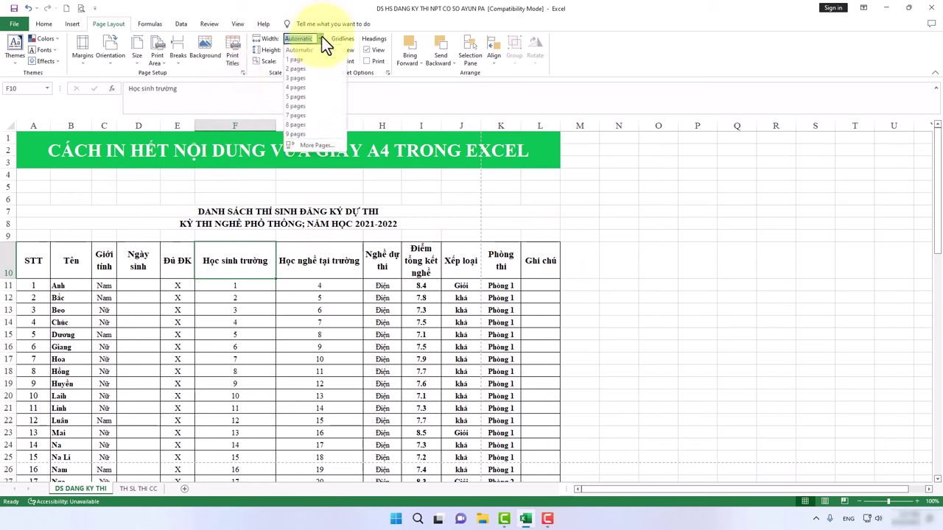
pyautogui.click(301, 58)
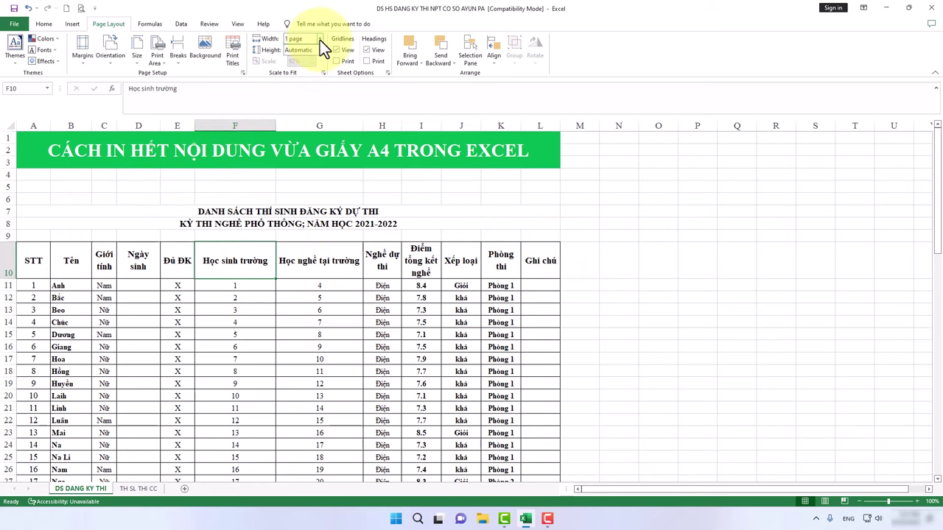
pyautogui.click(320, 39)
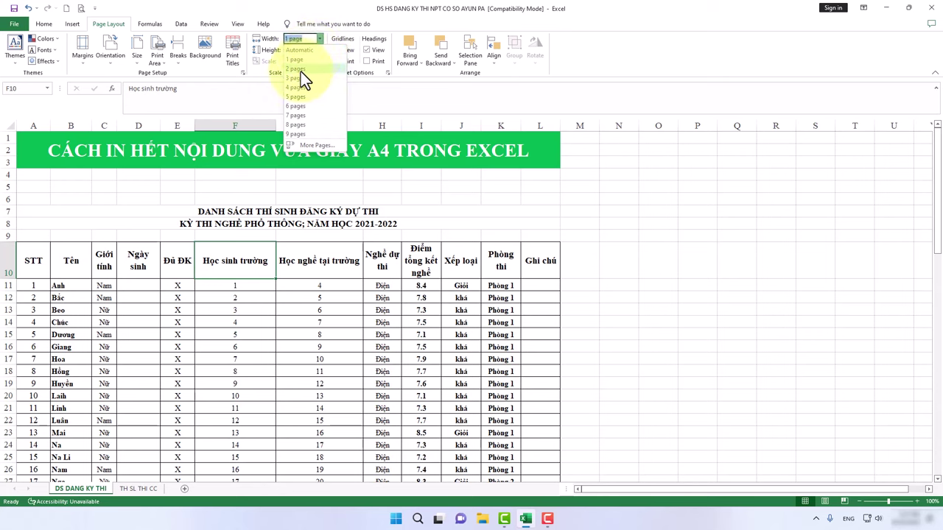
pyautogui.click(383, 98)
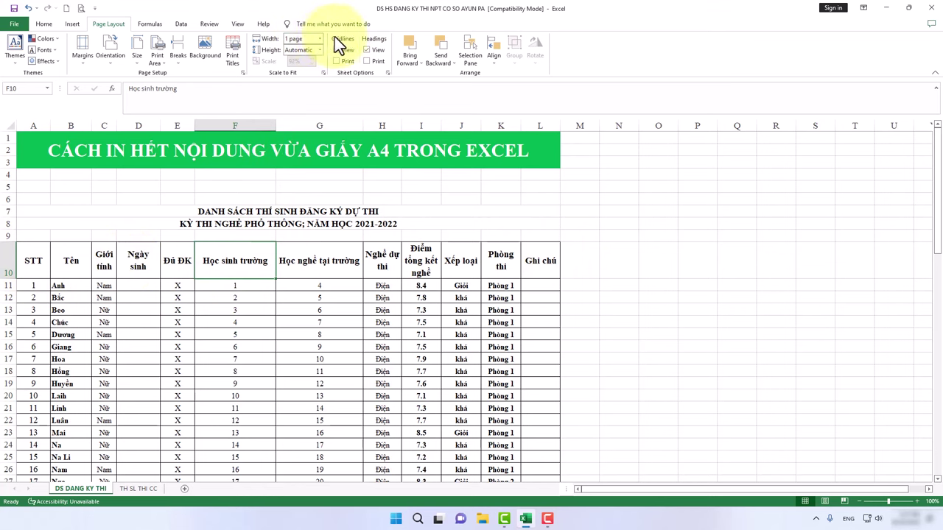
pyautogui.click(13, 24)
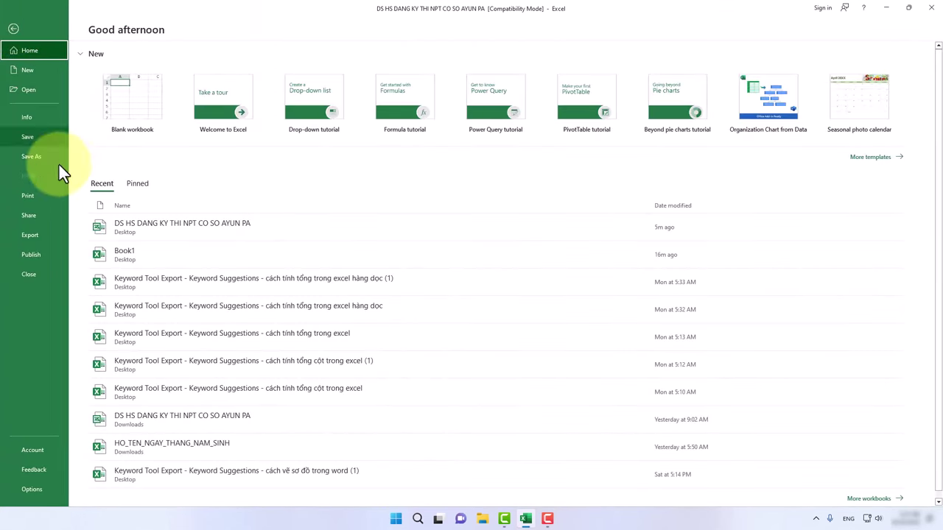
pyautogui.click(49, 193)
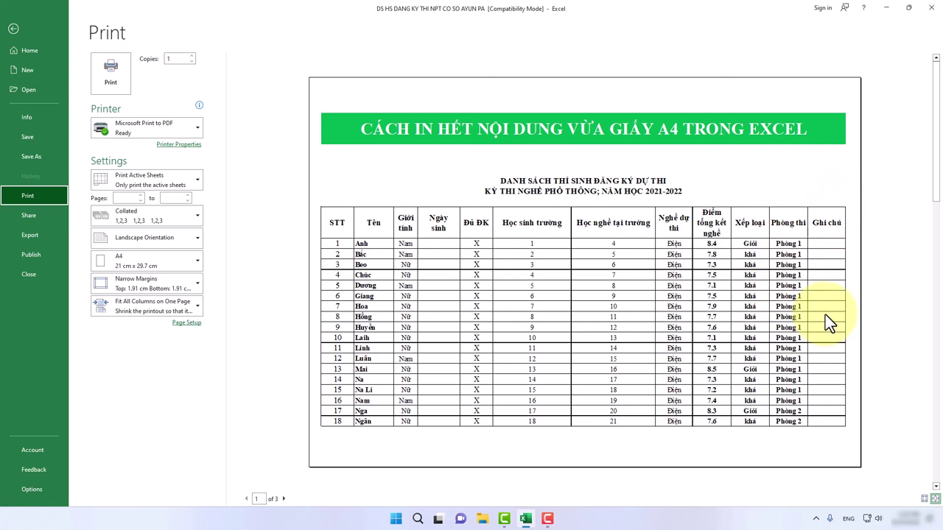
pyautogui.click(13, 30)
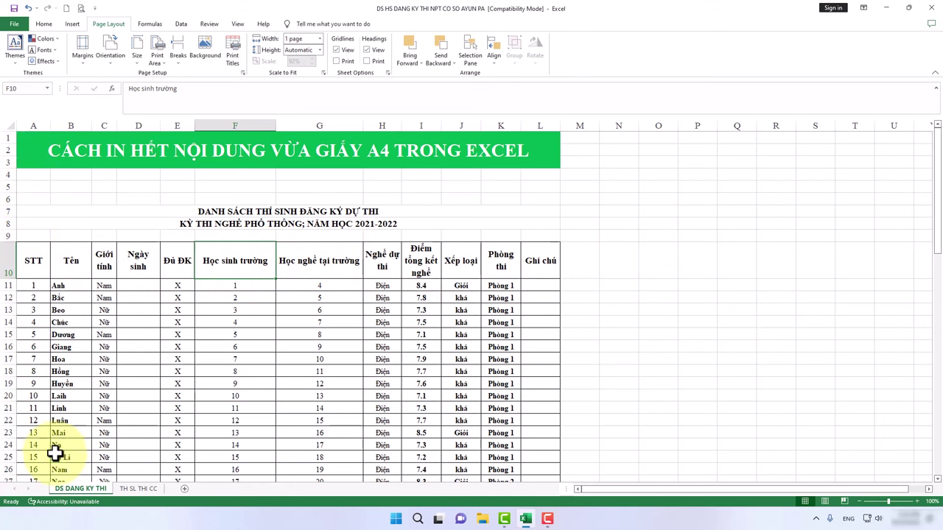
# Set Scale to Fit height to 1 page and view the one-page print preview.
pyautogui.moveTo(56, 444); pyautogui.dragTo(59, 456)
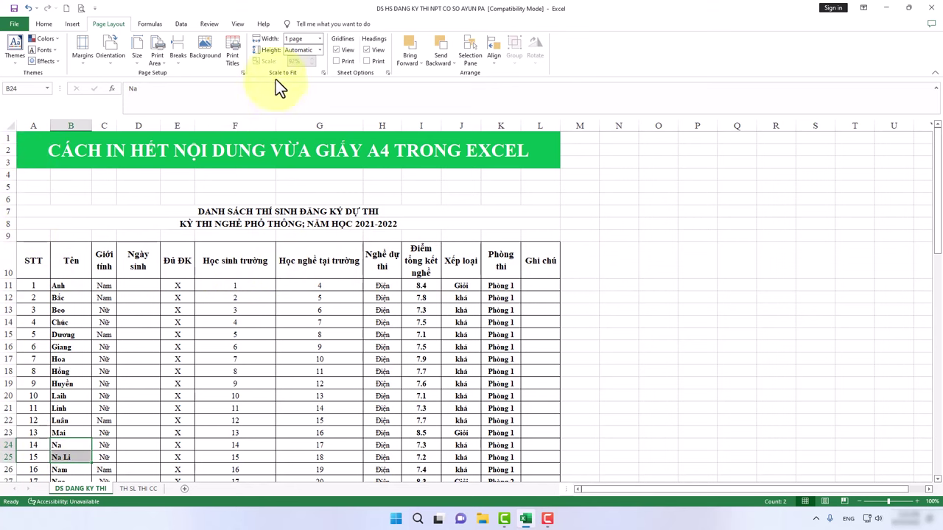
pyautogui.click(319, 49)
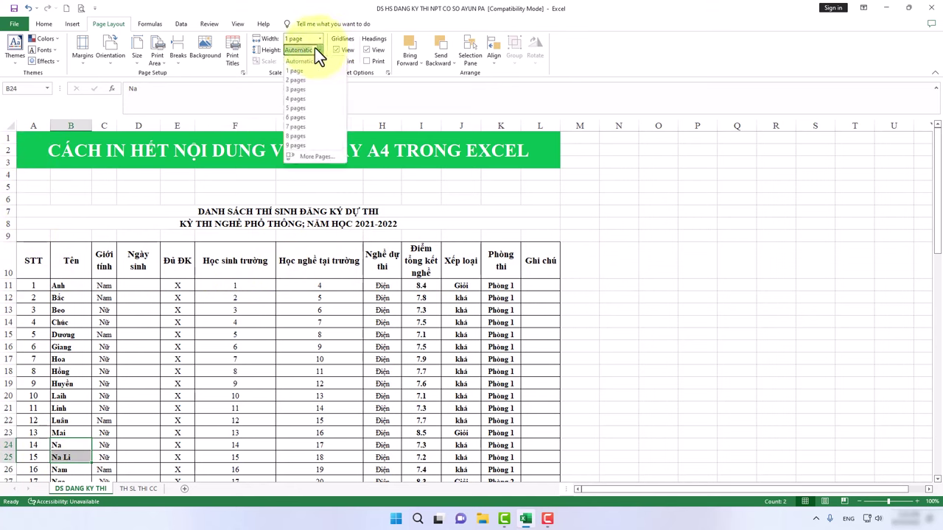
pyautogui.click(297, 69)
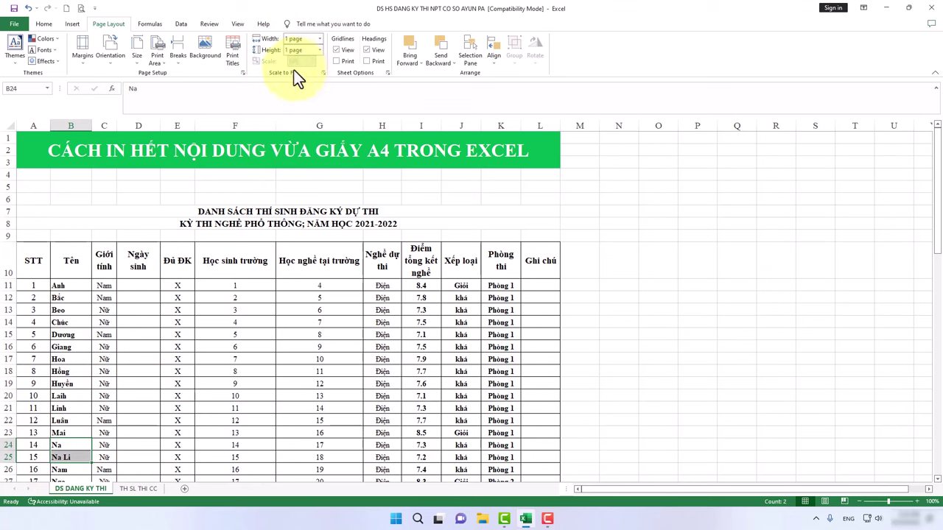
pyautogui.click(17, 24)
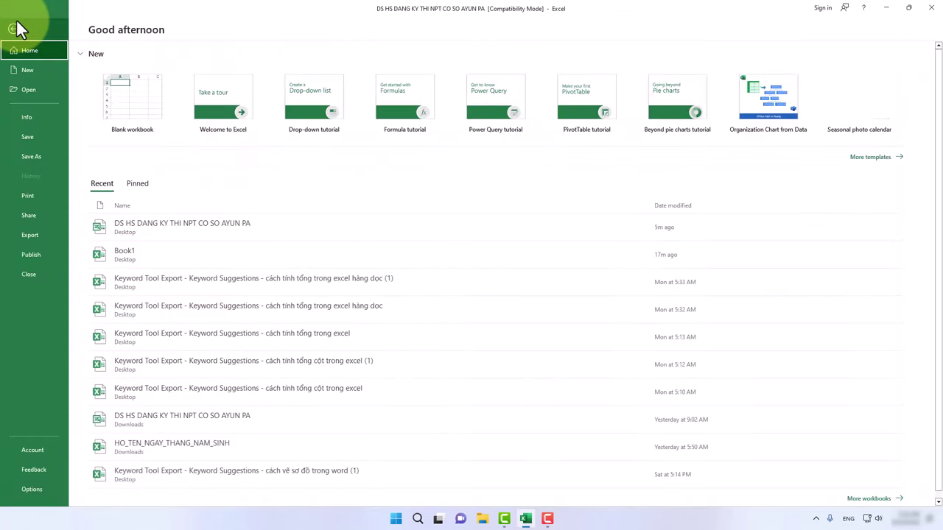
pyautogui.click(30, 196)
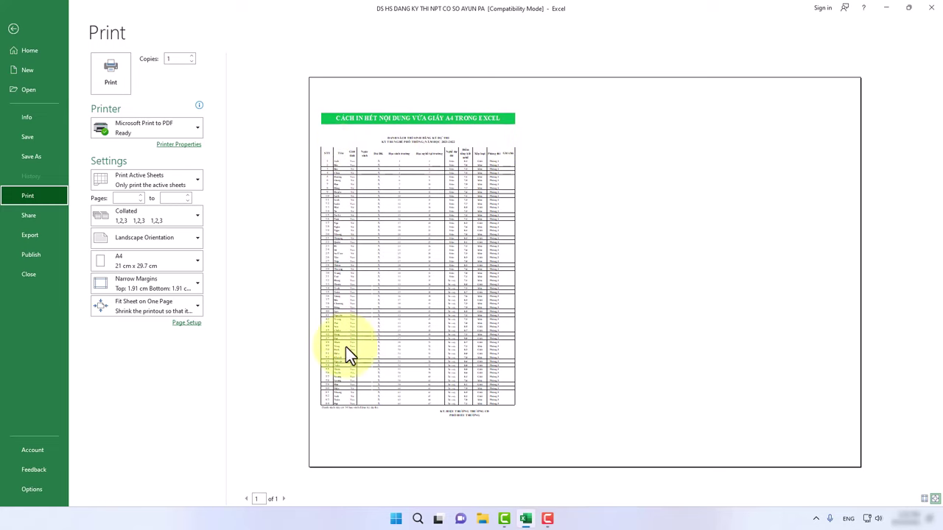
pyautogui.click(14, 28)
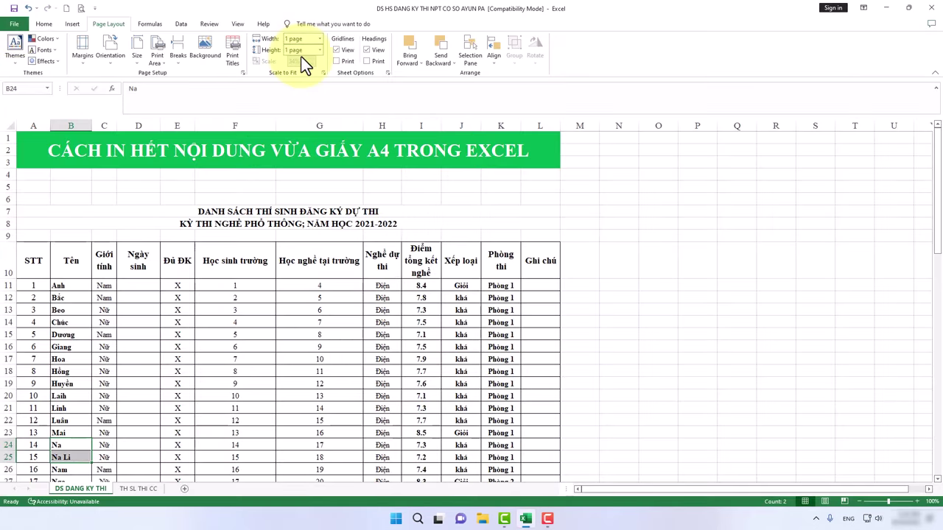
pyautogui.click(319, 50)
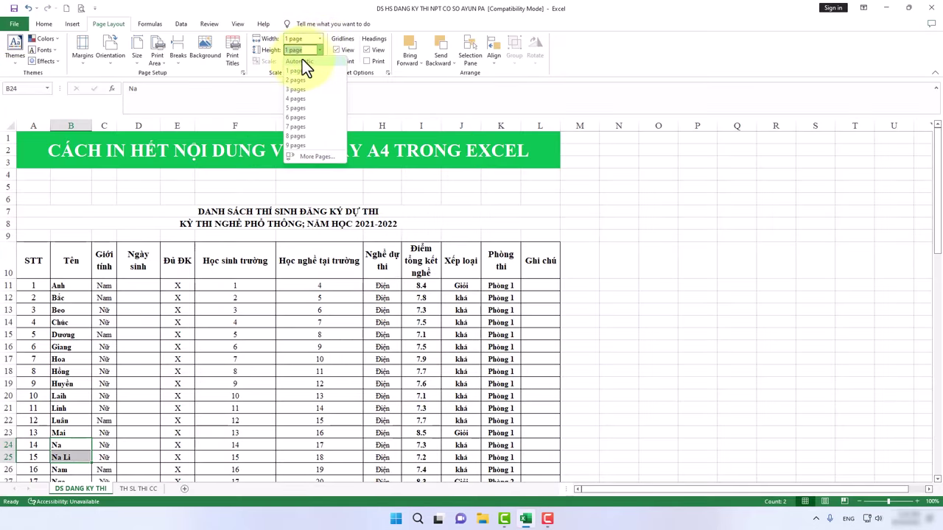
pyautogui.click(299, 59)
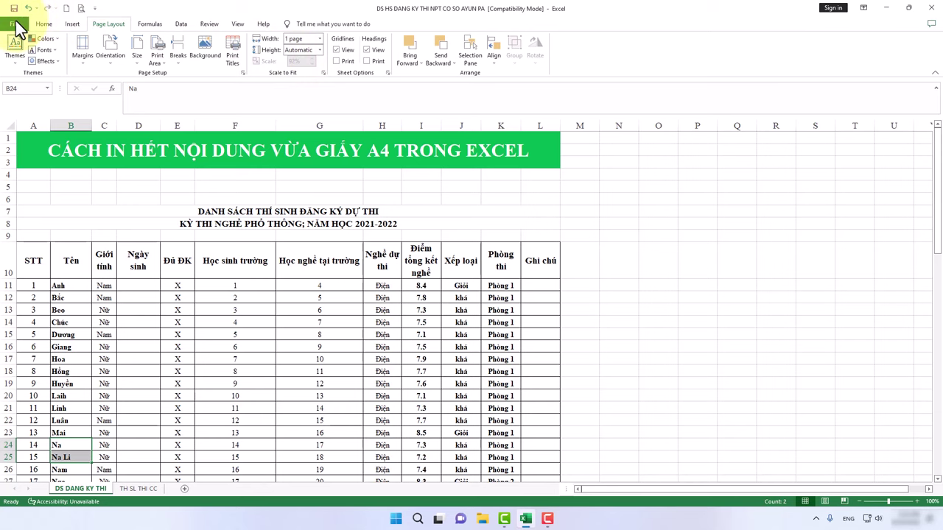
pyautogui.click(16, 25)
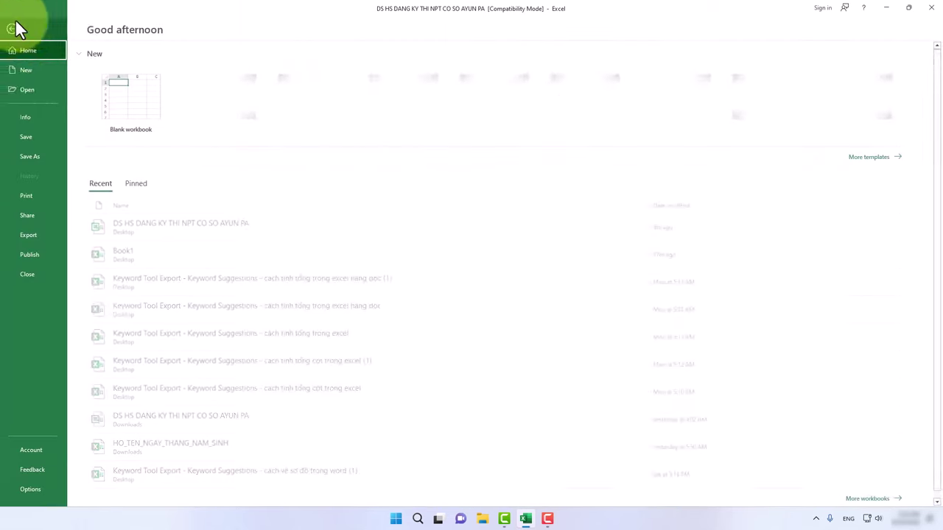
pyautogui.click(29, 196)
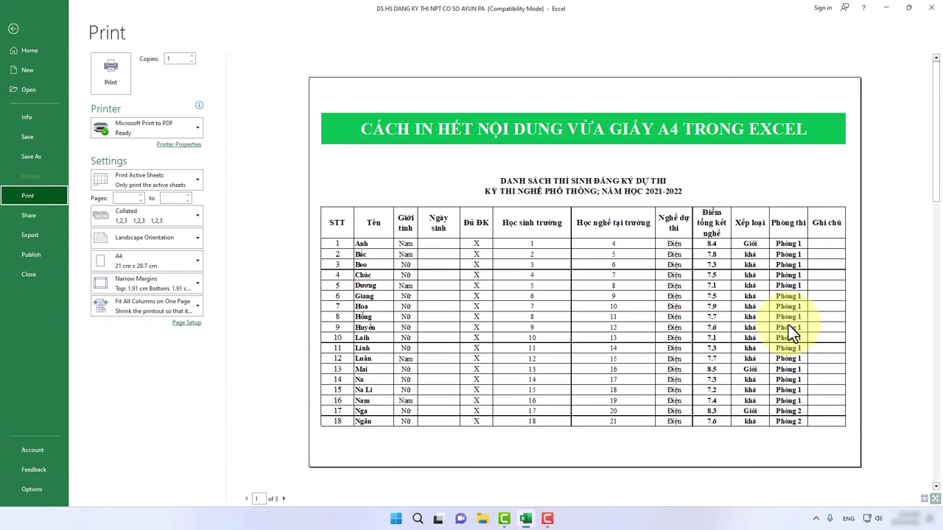
pyautogui.click(284, 499)
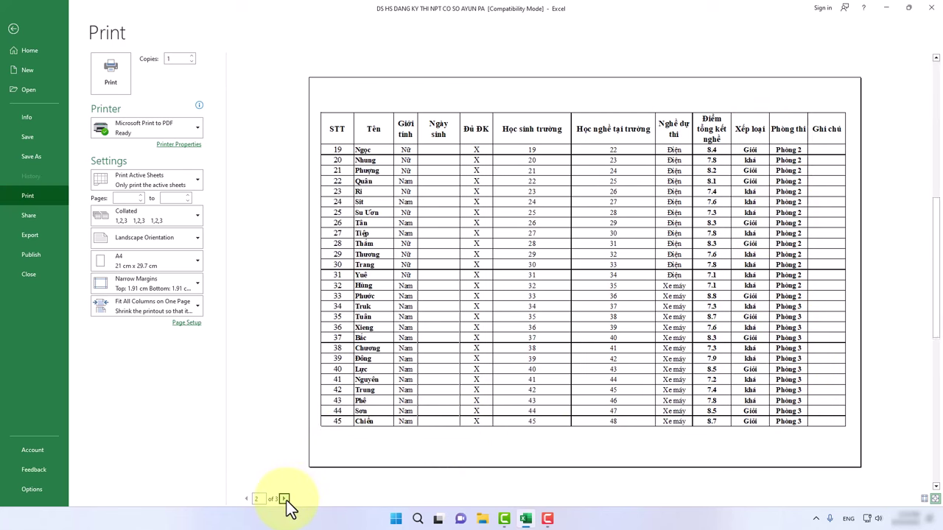
pyautogui.click(285, 500)
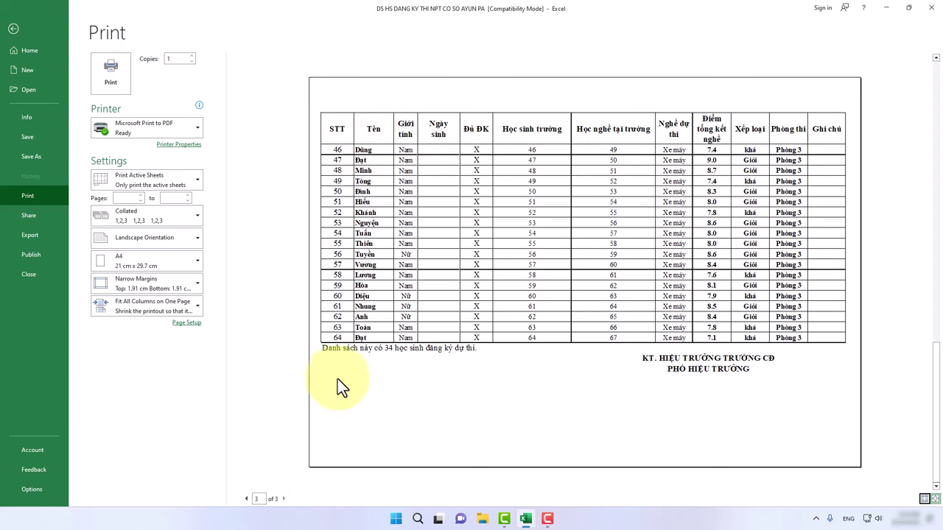
pyautogui.click(246, 499)
pyautogui.click(246, 499)
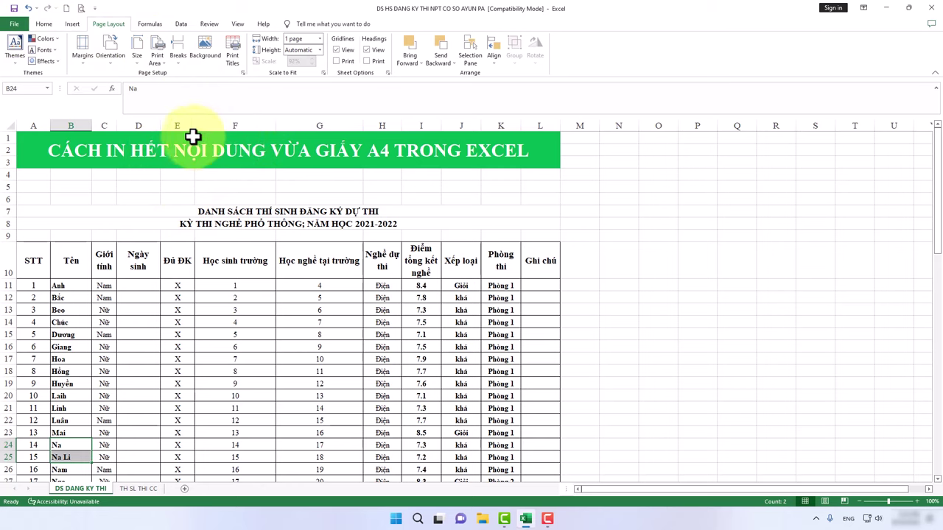
pyautogui.click(13, 27)
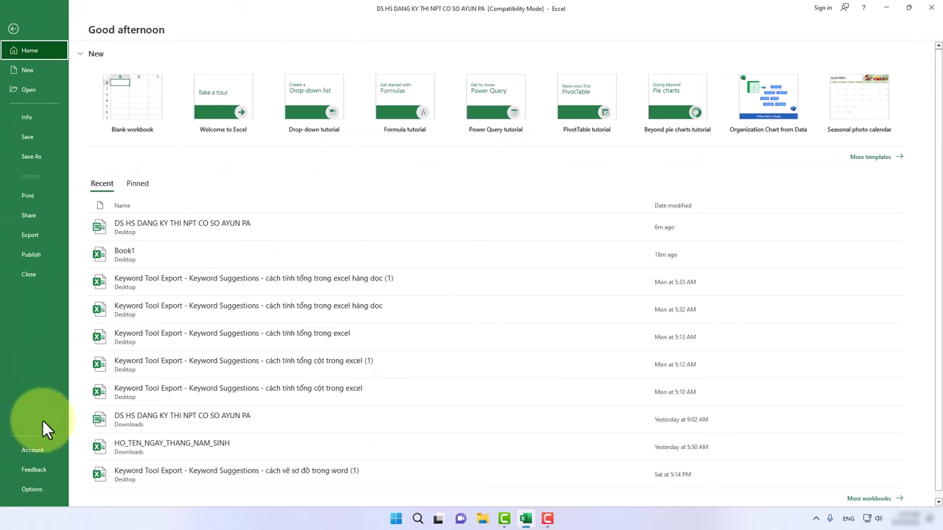
pyautogui.click(31, 489)
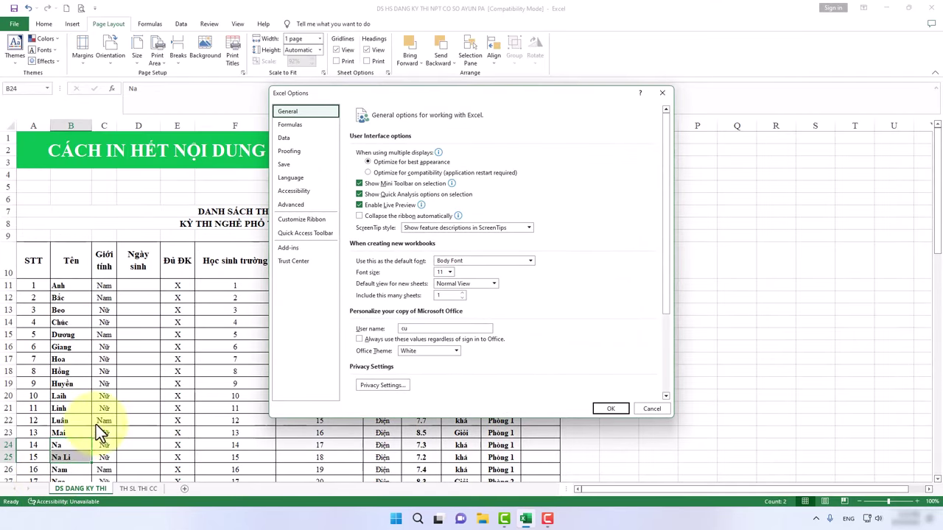
pyautogui.click(285, 205)
pyautogui.scroll(-3, 460, 238)
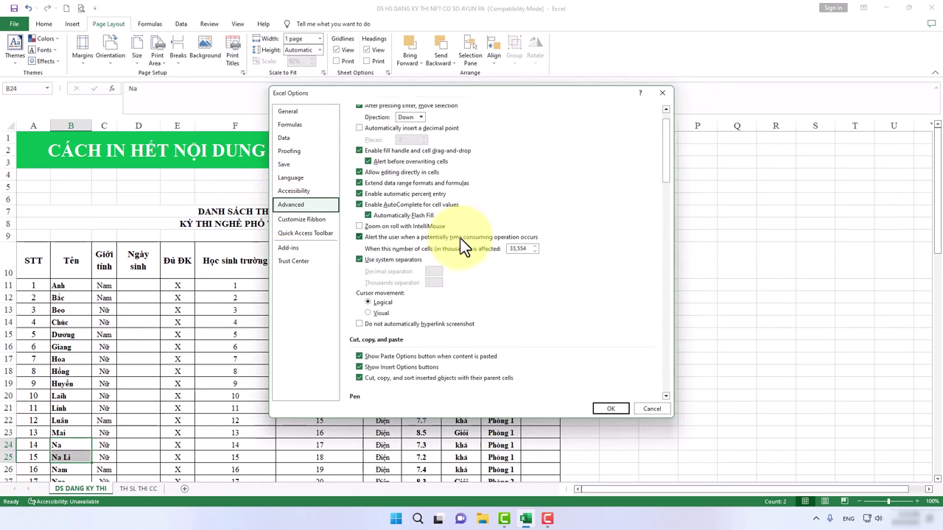
pyautogui.scroll(-5, 460, 239)
pyautogui.scroll(-2, 460, 239)
pyautogui.scroll(-2, 461, 238)
pyautogui.scroll(-2, 460, 239)
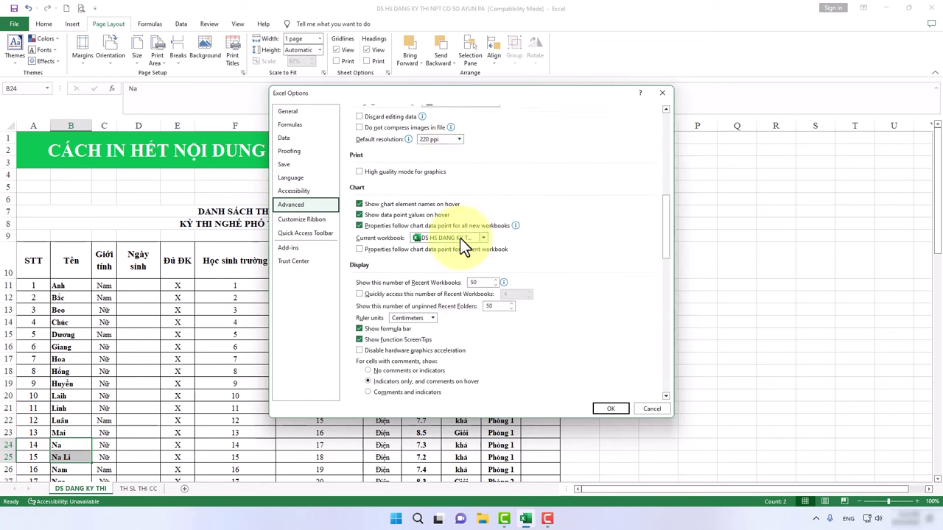
pyautogui.scroll(-2, 460, 238)
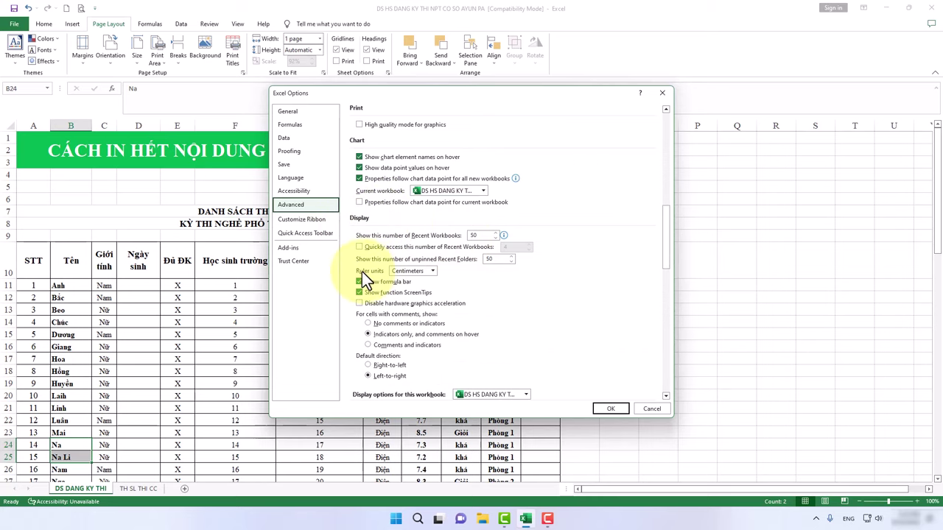
pyautogui.click(432, 271)
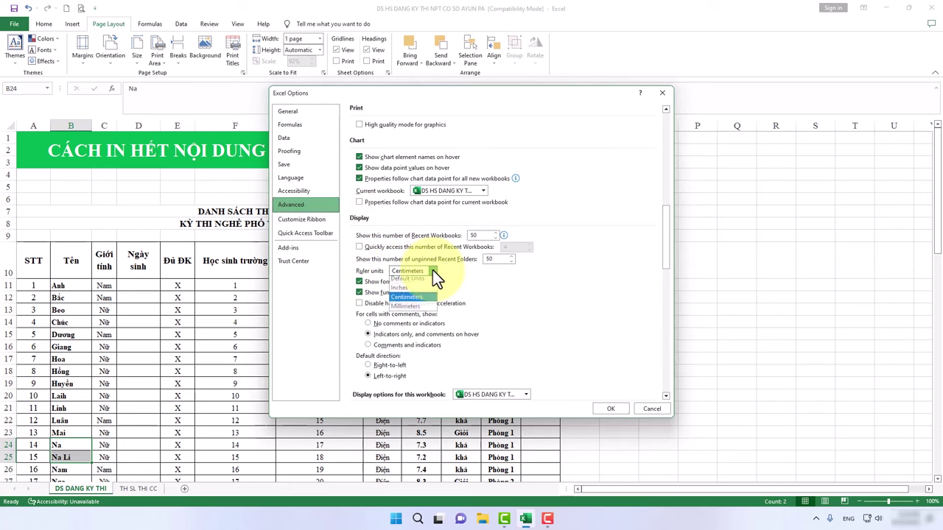
pyautogui.click(402, 300)
pyautogui.click(611, 408)
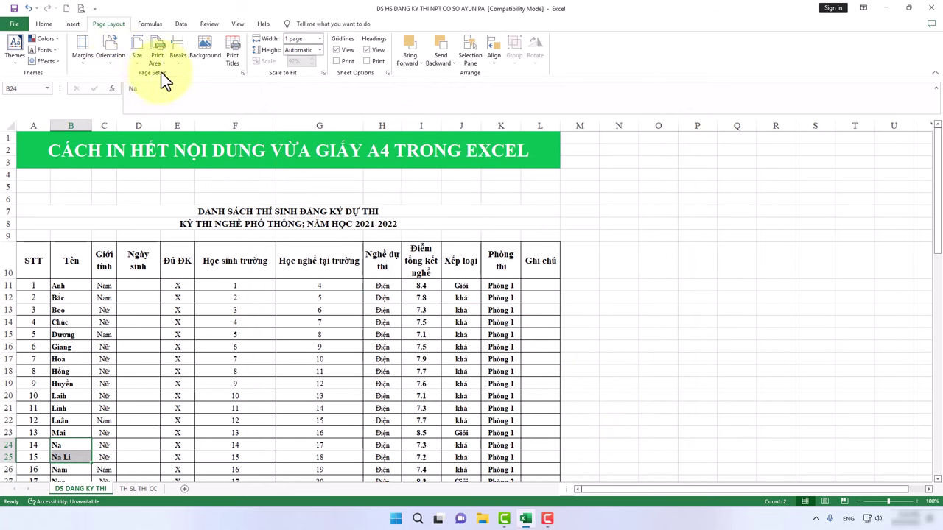
# In Page Setup, keep Landscape and set margins to left 2.8 cm and right 1.3 cm.
pyautogui.click(243, 71)
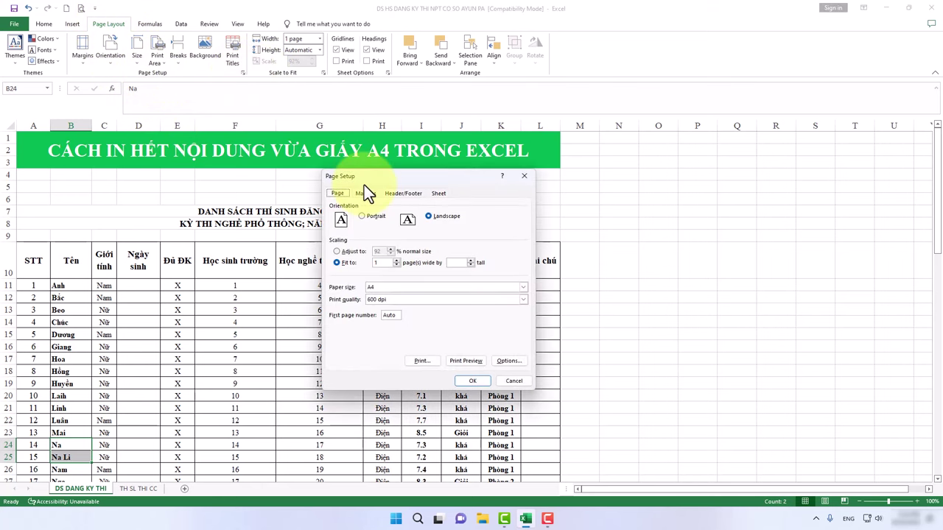
pyautogui.click(451, 216)
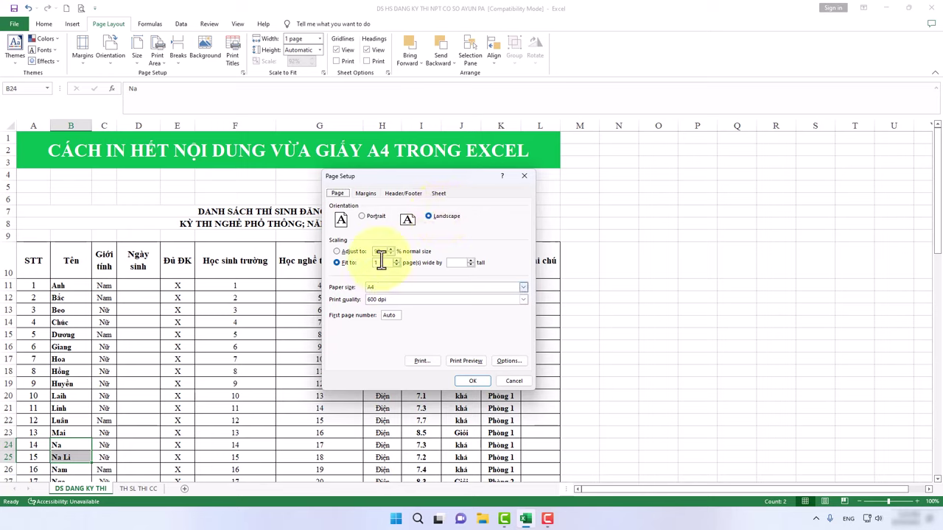
pyautogui.click(366, 193)
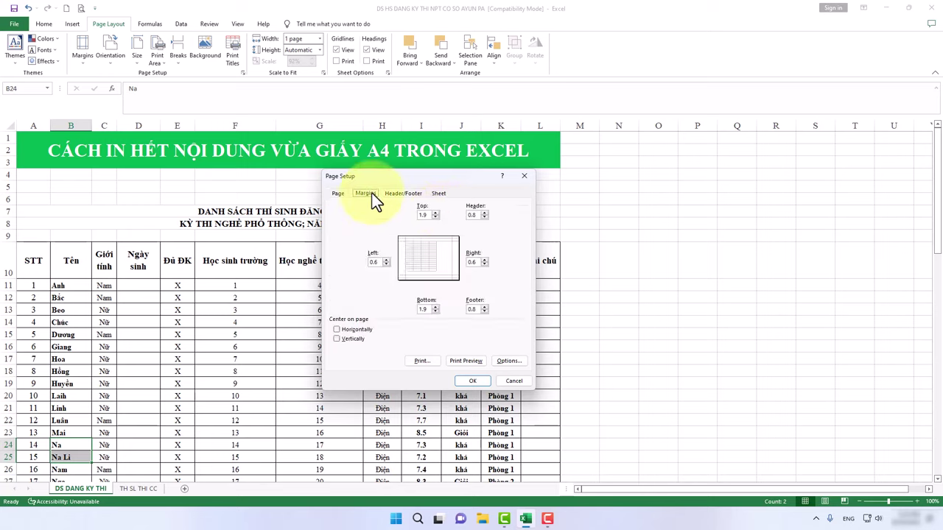
pyautogui.doubleClick(376, 262)
pyautogui.write('.8')
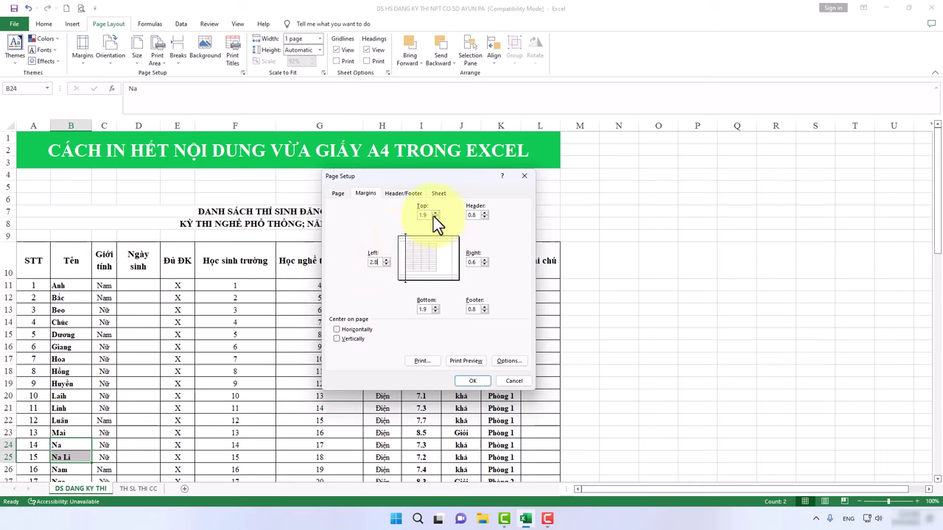
pyautogui.click(427, 213)
pyautogui.click(475, 262)
pyautogui.write('.3')
pyautogui.click(473, 381)
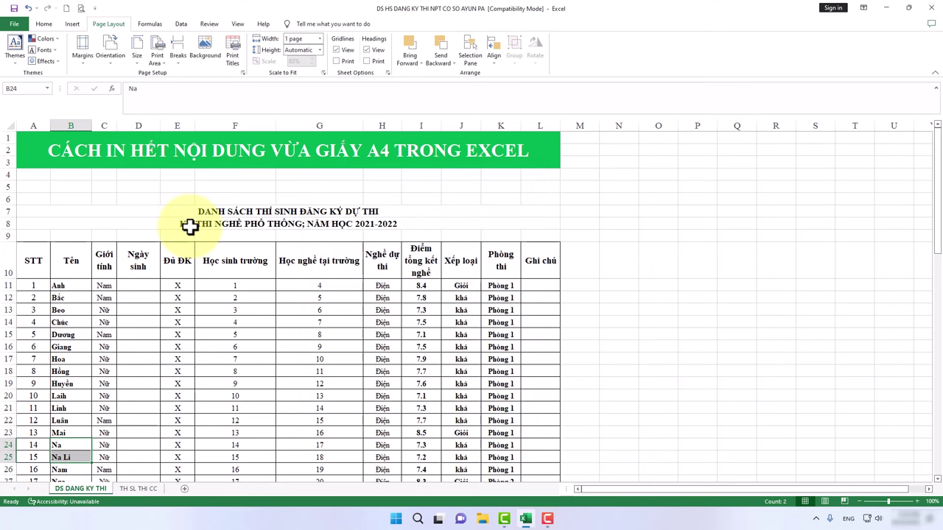
# Review the landscape A4 print preview and choose Microsoft Print to PDF as the printer.
pyautogui.click(18, 25)
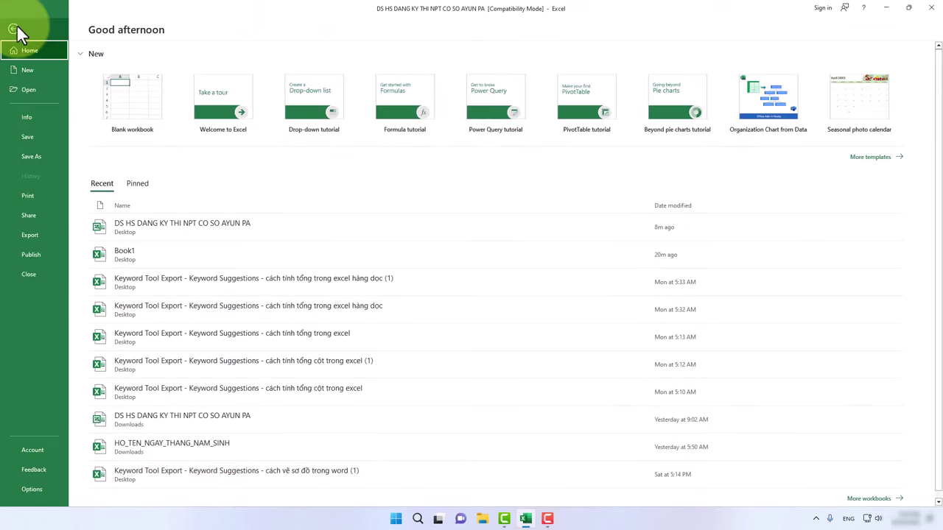
pyautogui.click(28, 196)
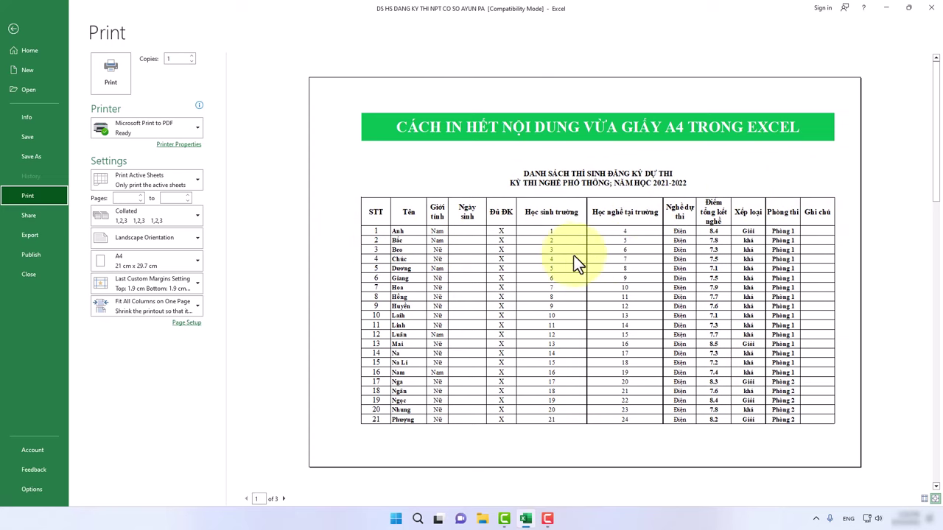
pyautogui.scroll(-1, 572, 247)
pyautogui.scroll(1, 573, 241)
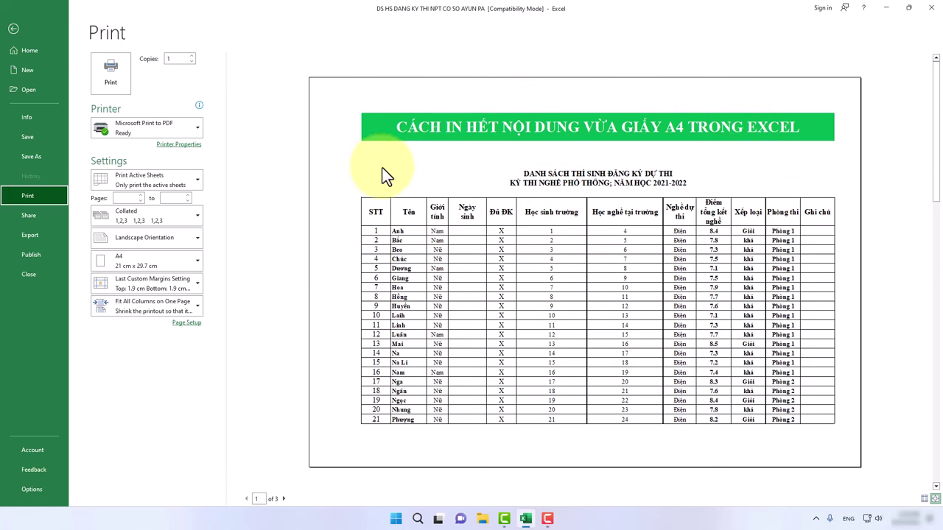
pyautogui.click(156, 127)
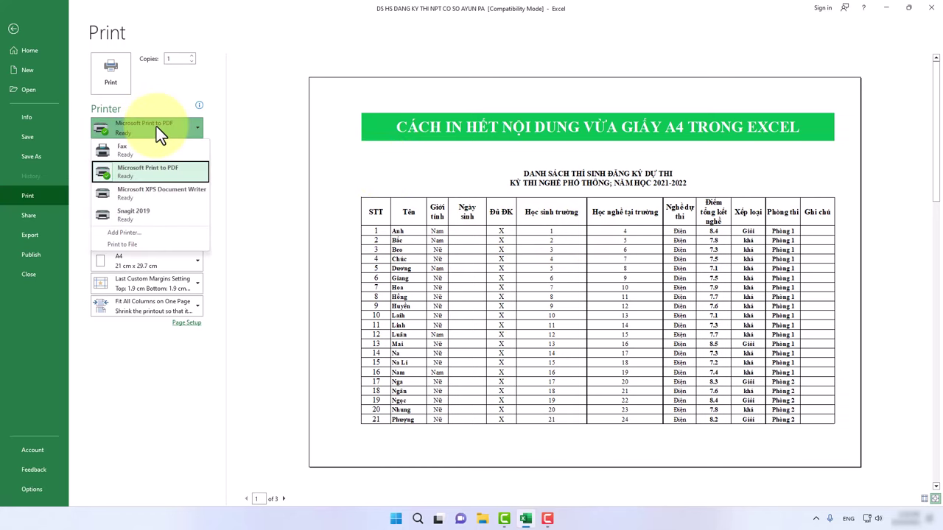
pyautogui.click(132, 168)
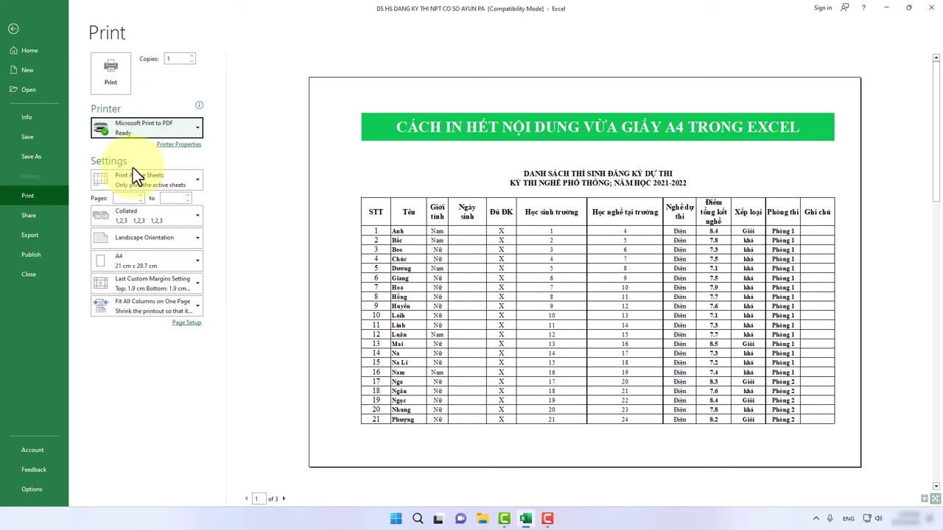
# Print the sheet to a PDF named 'IN THU' on the Desktop, then minimize Excel.
pyautogui.click(116, 76)
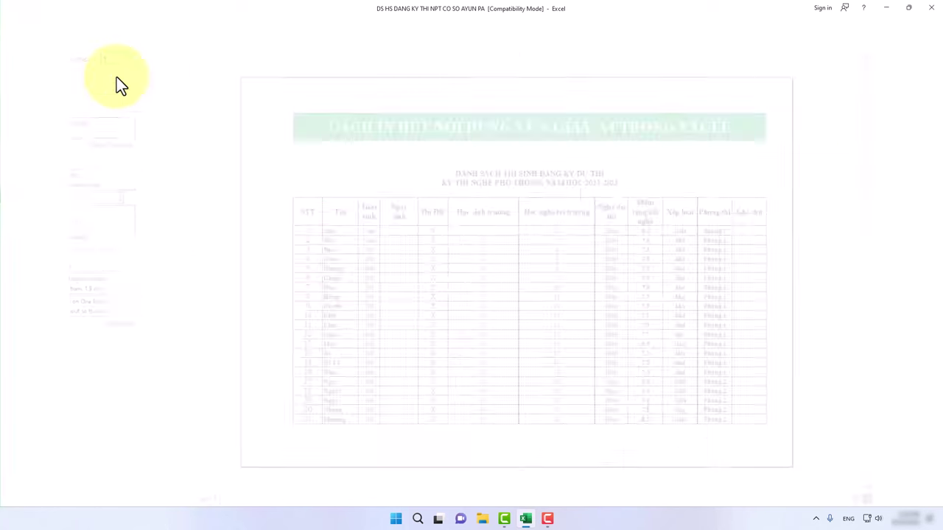
pyautogui.scroll(-3, 464, 339)
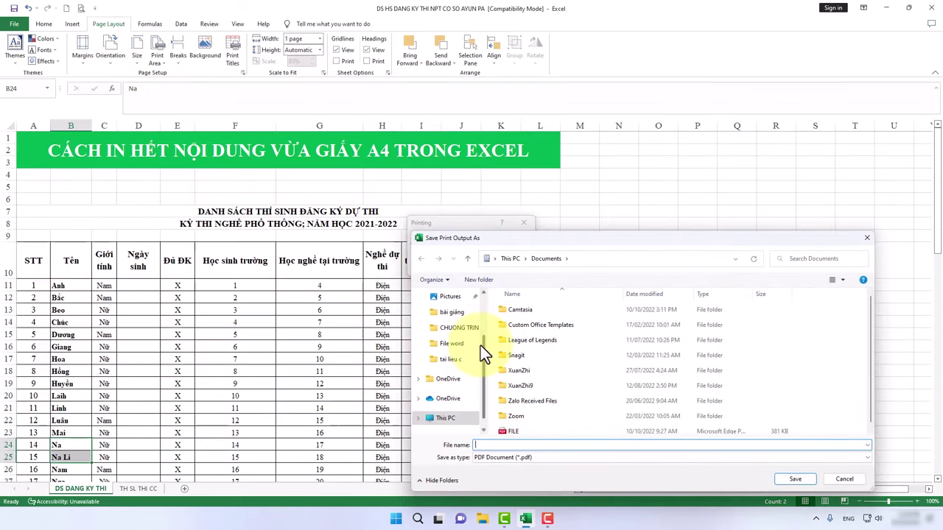
pyautogui.scroll(5, 480, 345)
pyautogui.click(453, 317)
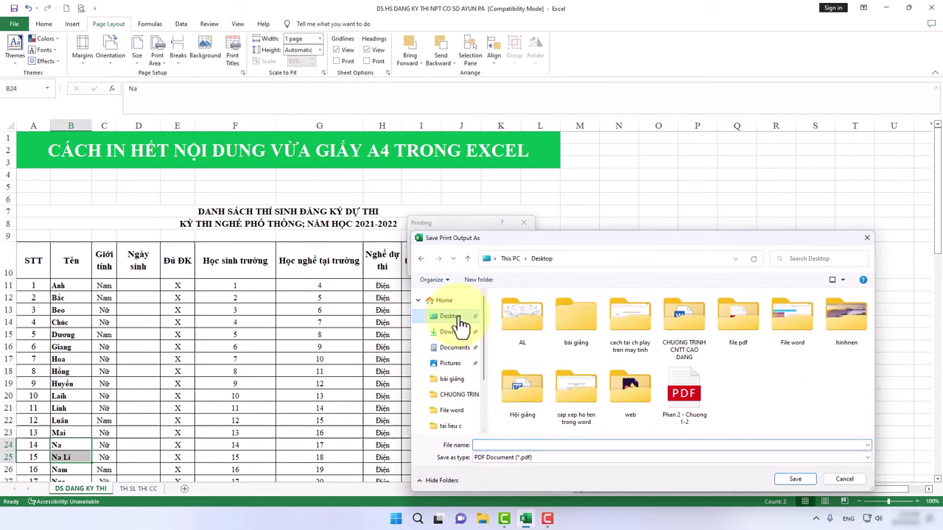
pyautogui.click(503, 445)
pyautogui.write('IN')
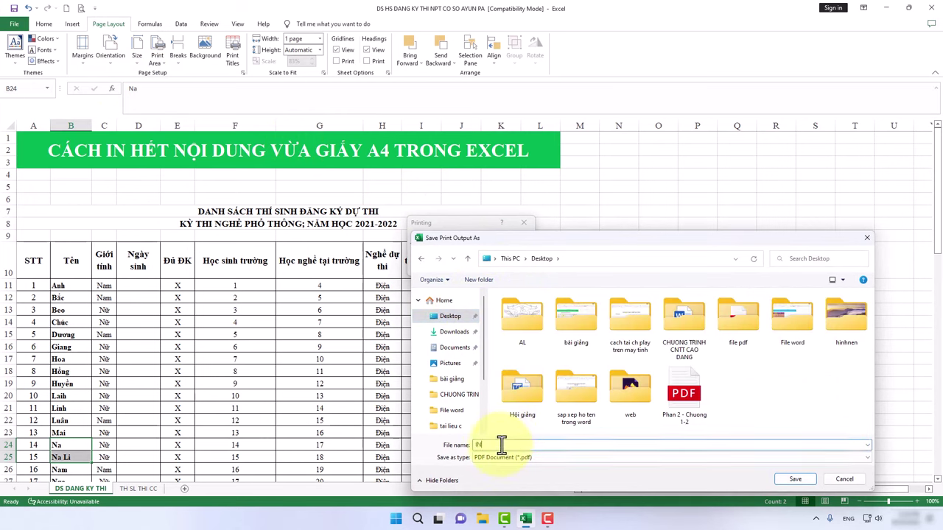
pyautogui.write(' THU')
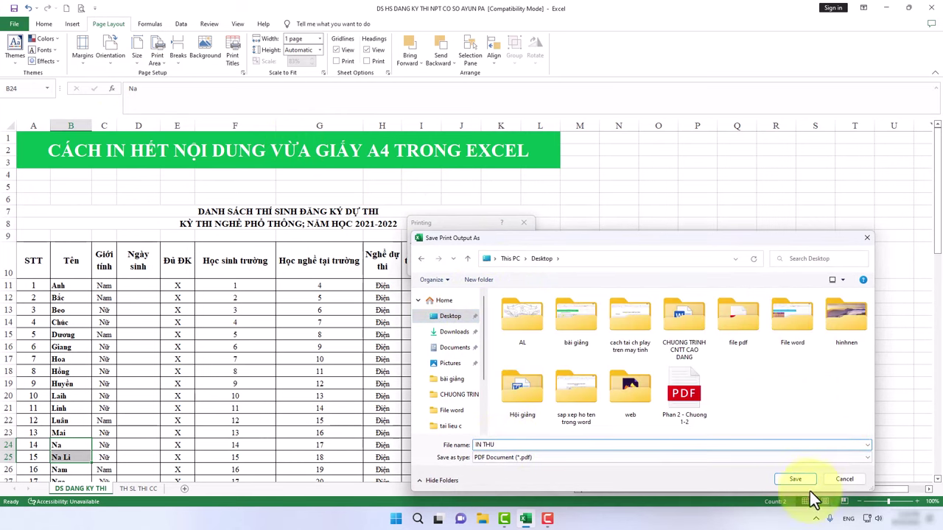
pyautogui.click(800, 482)
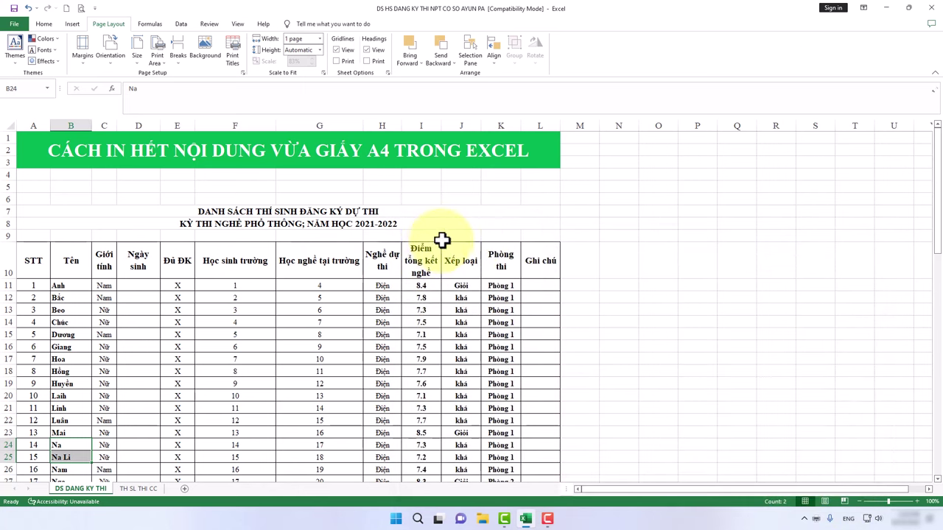
pyautogui.click(888, 7)
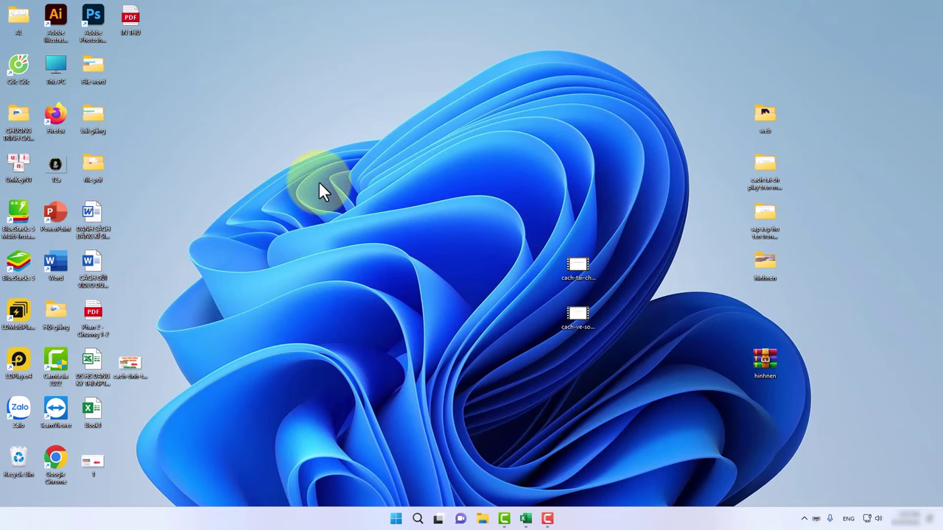
# Open the IN THU PDF in Edge, scroll through its three pages, and close it.
pyautogui.doubleClick(131, 22)
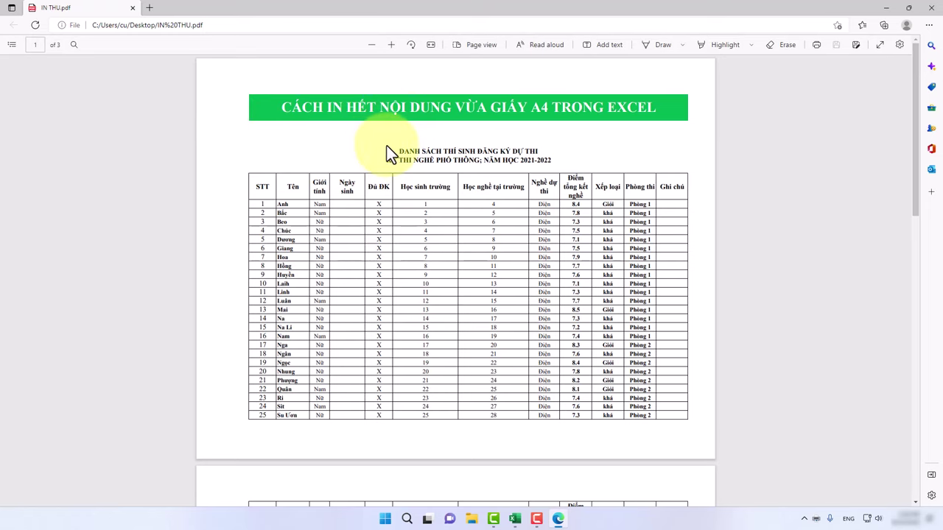
pyautogui.scroll(-4, 389, 148)
pyautogui.scroll(-3, 389, 151)
pyautogui.scroll(2, 389, 151)
pyautogui.scroll(5, 389, 157)
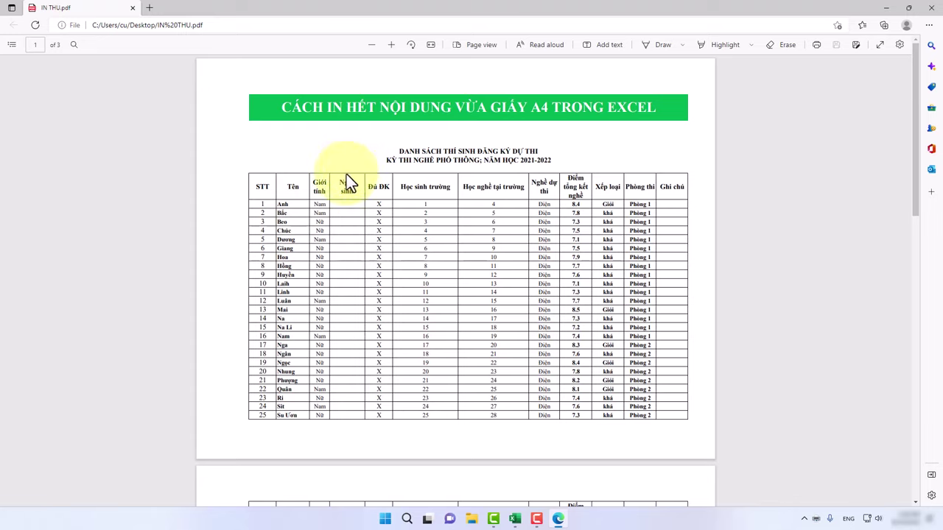
pyautogui.scroll(-5, 341, 284)
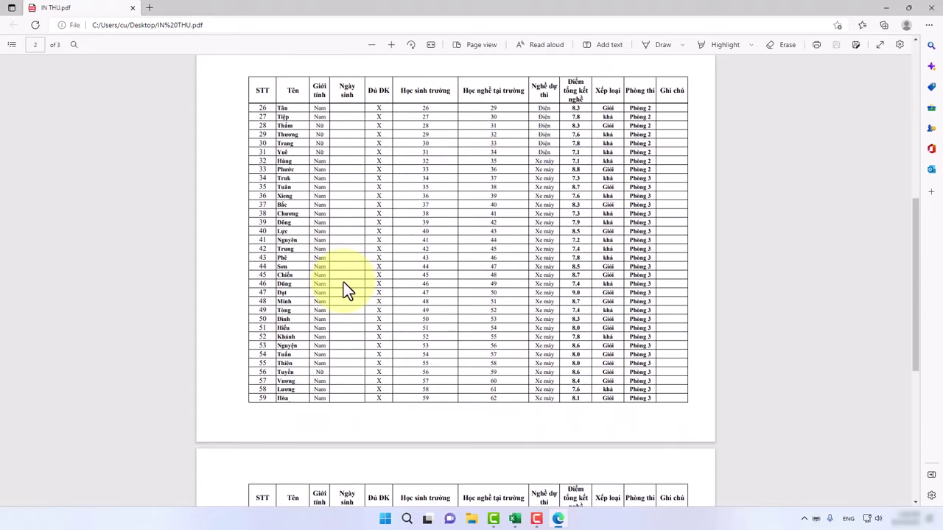
pyautogui.scroll(-5, 344, 282)
pyautogui.scroll(5, 344, 283)
pyautogui.scroll(5, 345, 286)
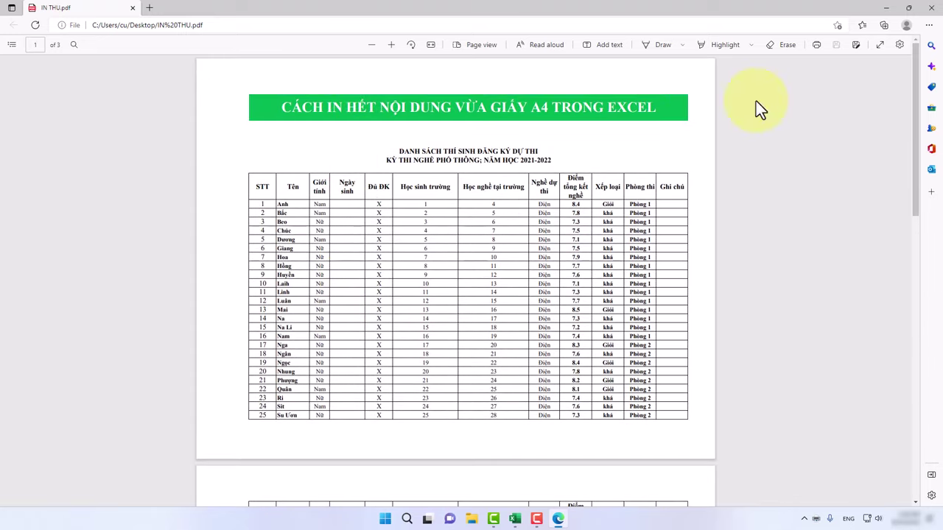
pyautogui.click(928, 7)
pyautogui.click(527, 520)
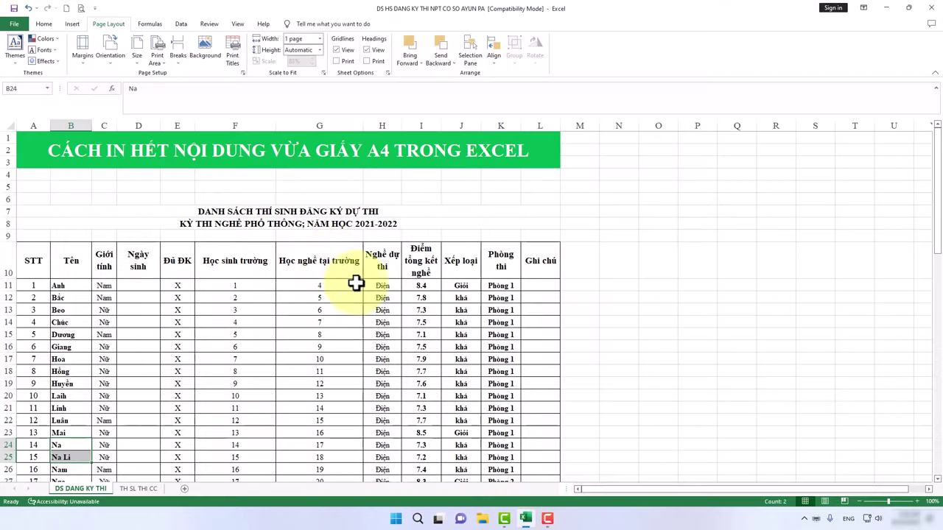